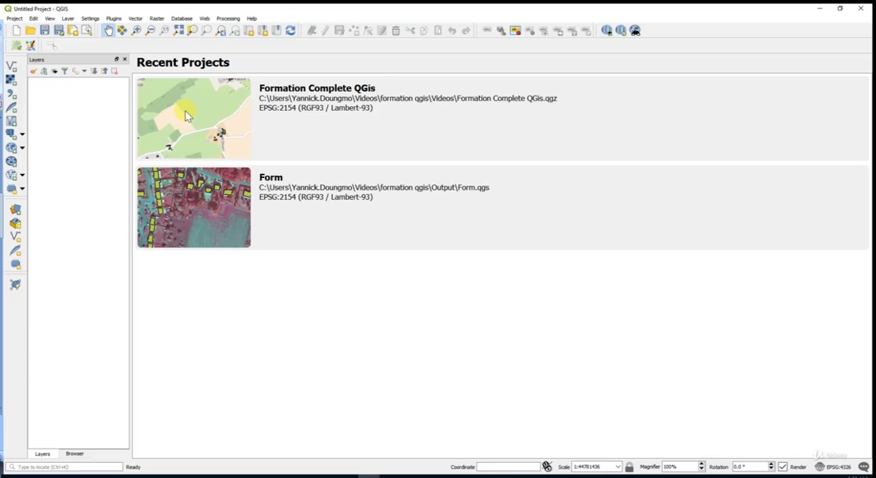
Step: Start a new empty project and view the WMS/WMTS and WFS source settings
{"action": "left_click", "coordinate": [16, 32]}
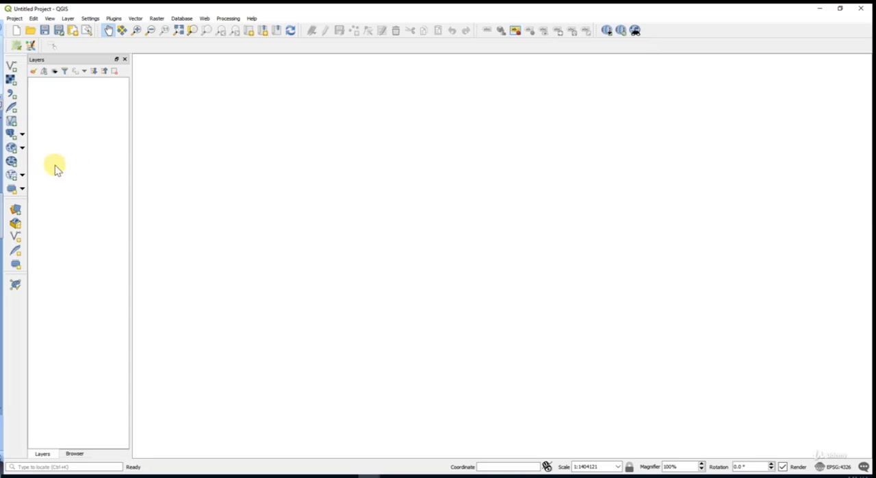
{"action": "left_click", "coordinate": [12, 150]}
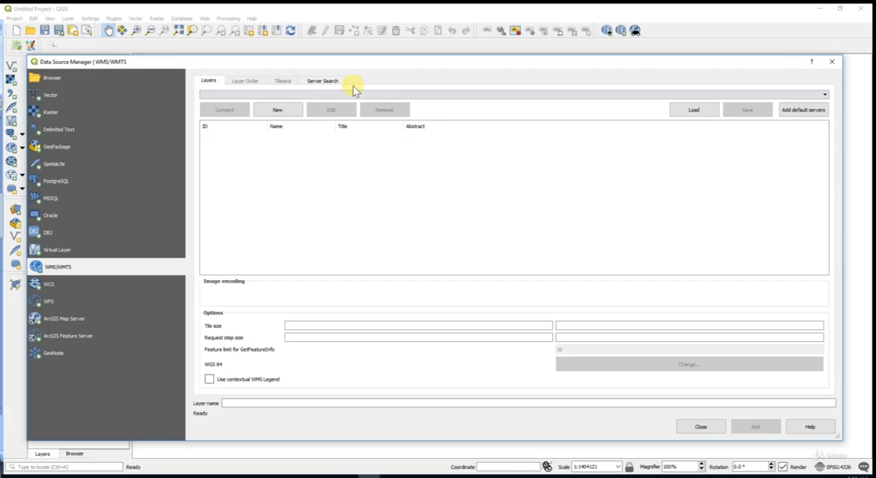
{"action": "left_click", "coordinate": [57, 302]}
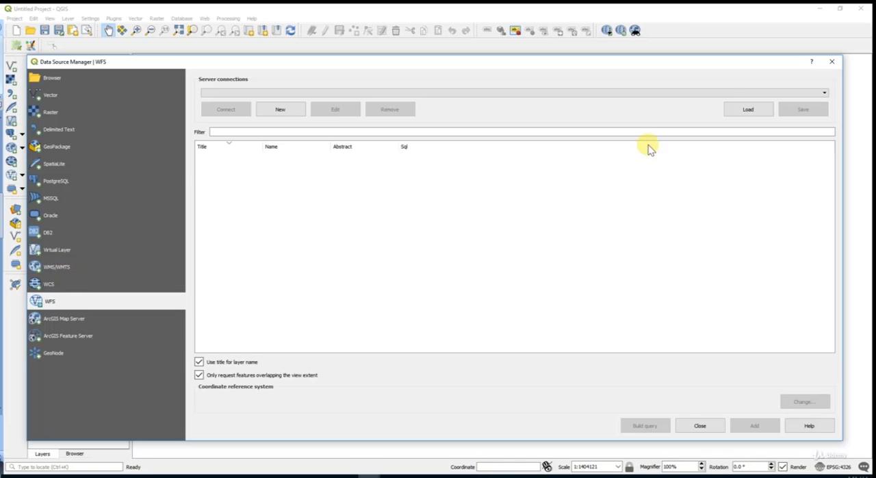
{"action": "left_click", "coordinate": [832, 61]}
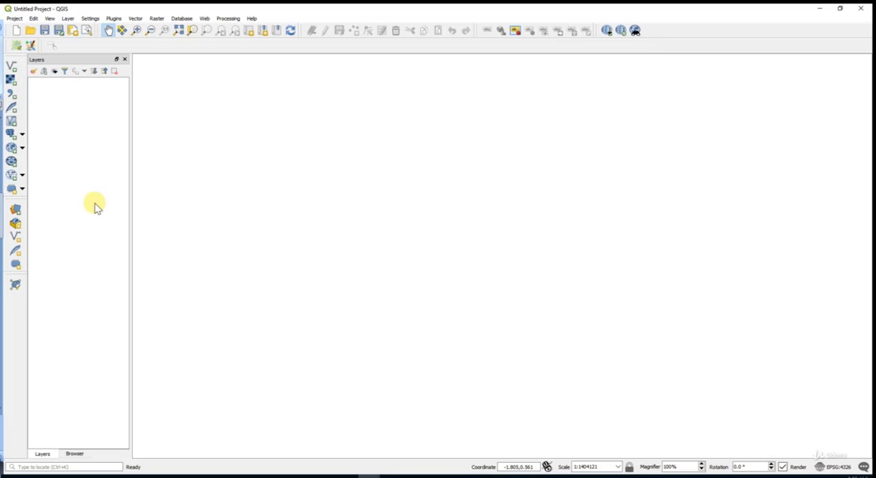
Step: Choose Plan guide Douala 2011.jpg from the Data\Raster folder as the raster dataset to load
{"action": "left_click", "coordinate": [16, 212]}
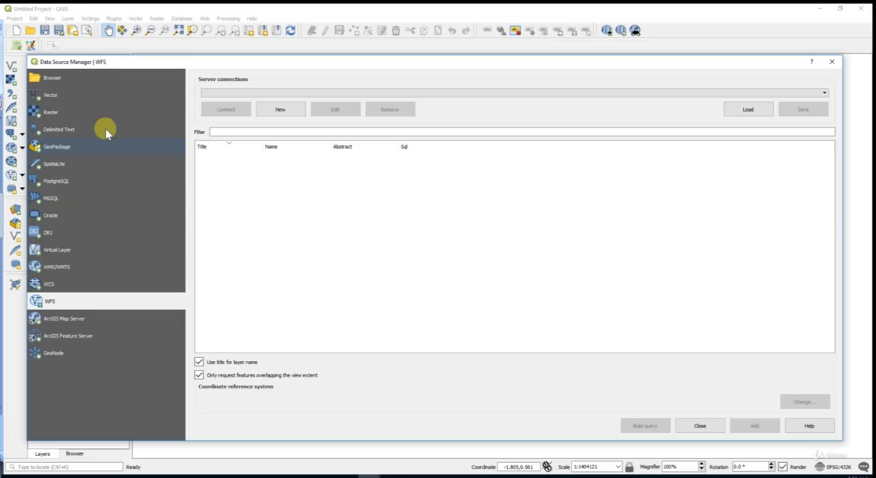
{"action": "left_click", "coordinate": [102, 301]}
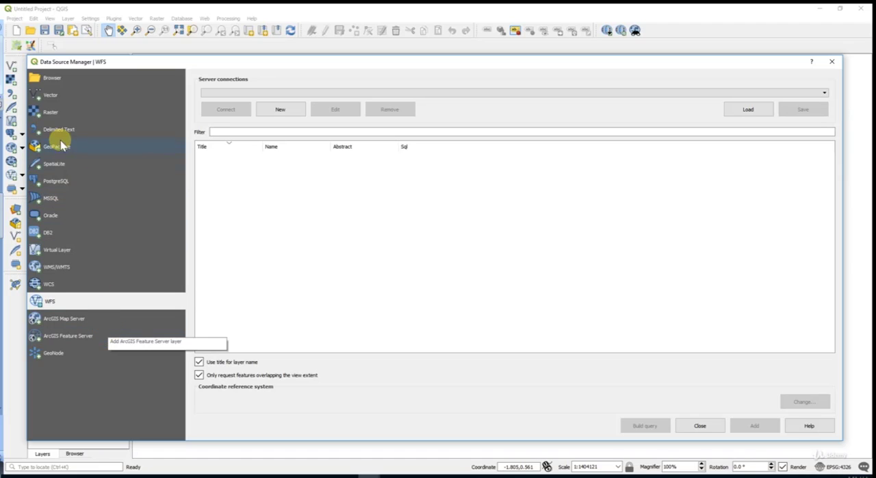
{"action": "left_click", "coordinate": [51, 113]}
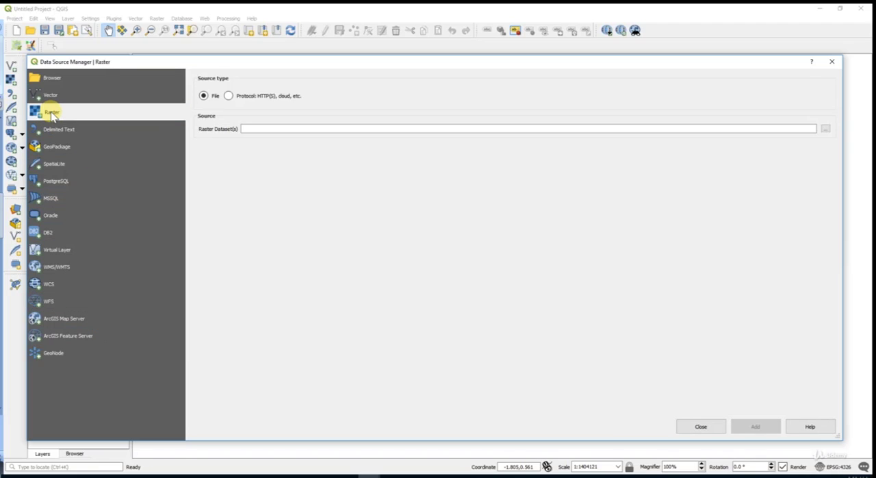
{"action": "left_click", "coordinate": [827, 129]}
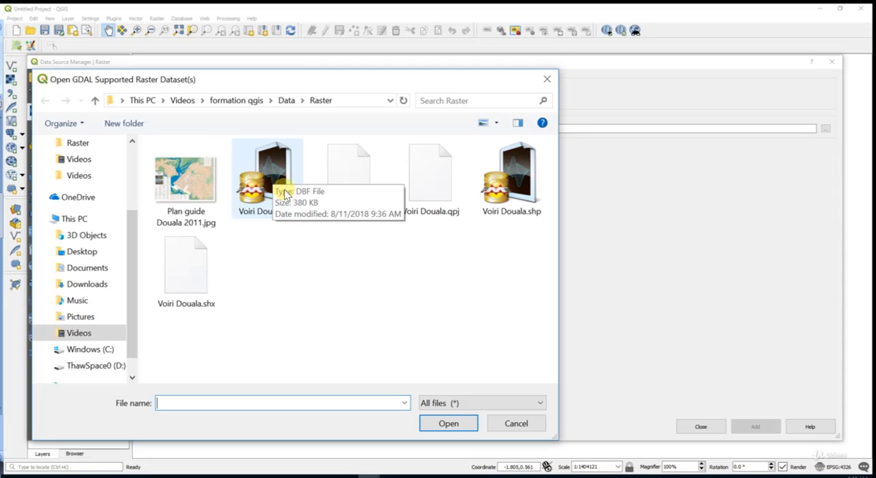
{"action": "left_click", "coordinate": [181, 174]}
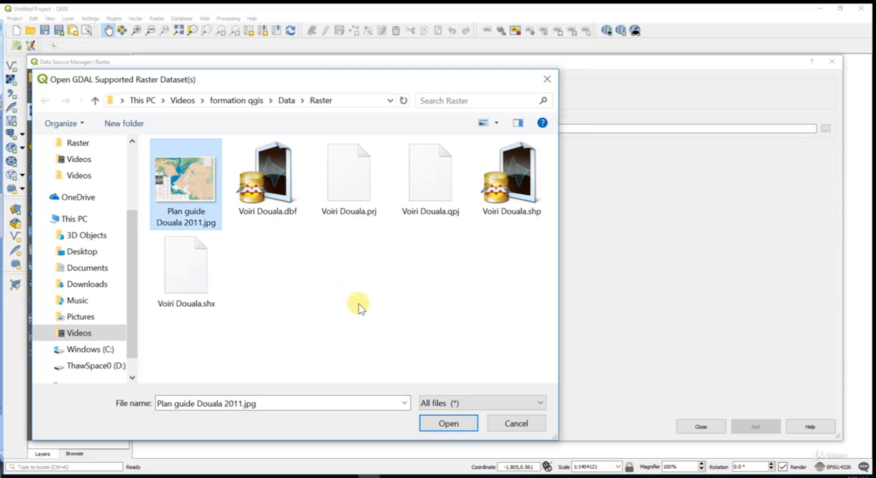
{"action": "left_click", "coordinate": [449, 423]}
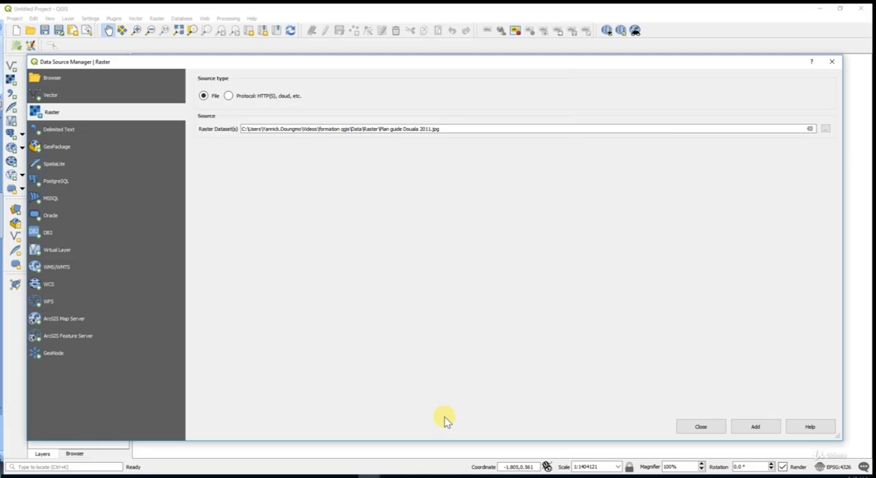
Step: Add the chosen raster to the project with the WGS 84 (EPSG:4326) coordinate system and close the data source manager
{"action": "left_click", "coordinate": [756, 427]}
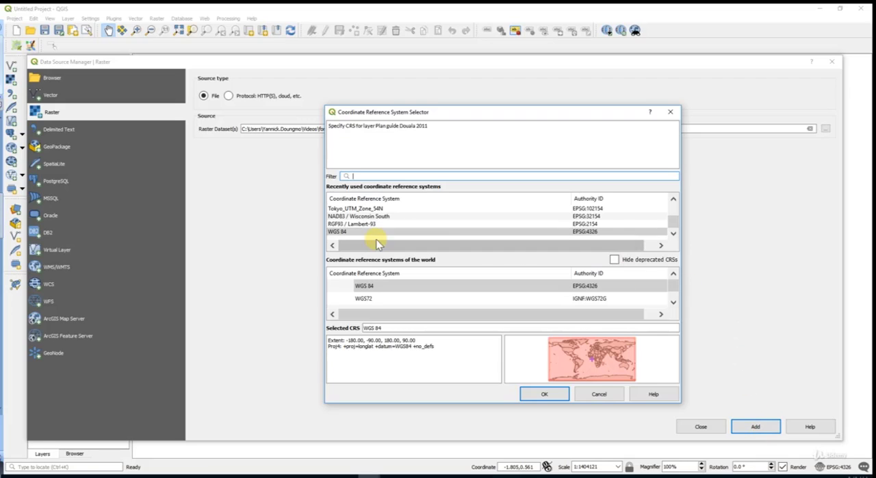
{"action": "left_click", "coordinate": [338, 232]}
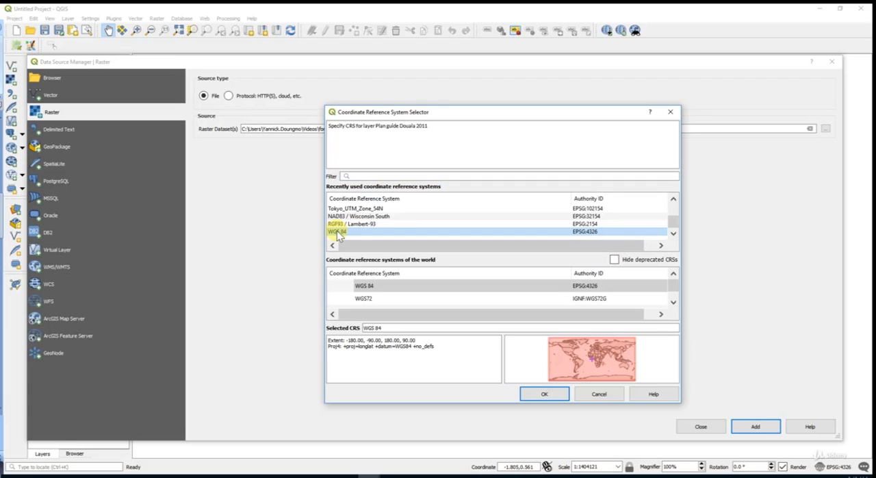
{"action": "left_click", "coordinate": [547, 395]}
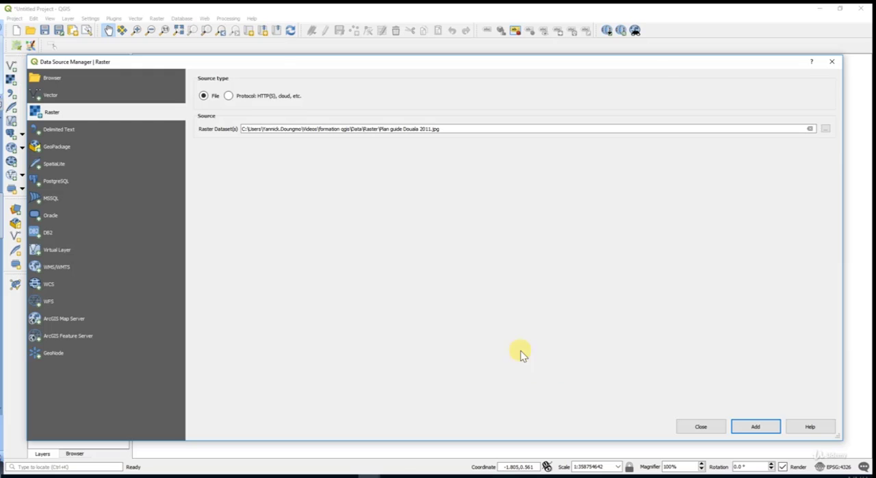
{"action": "left_click_drag", "start_coordinate": [294, 65], "coordinate": [415, 48]}
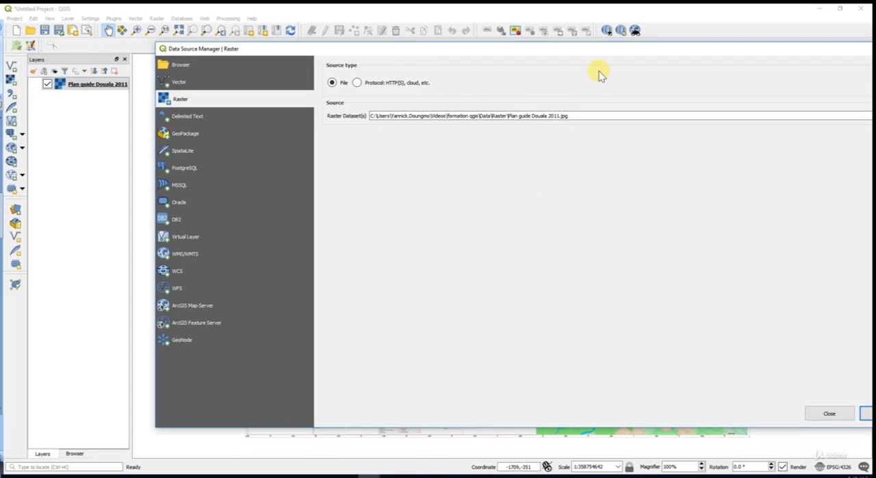
{"action": "left_click_drag", "start_coordinate": [612, 54], "coordinate": [439, 75]}
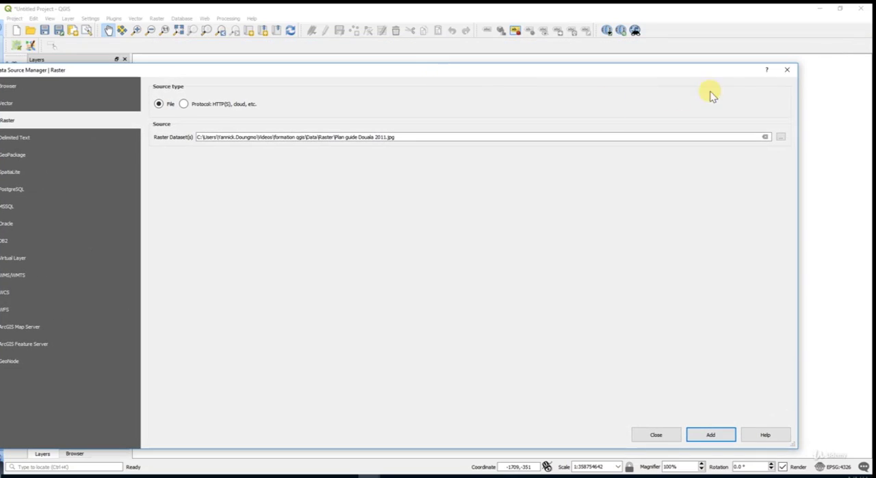
{"action": "left_click", "coordinate": [787, 69]}
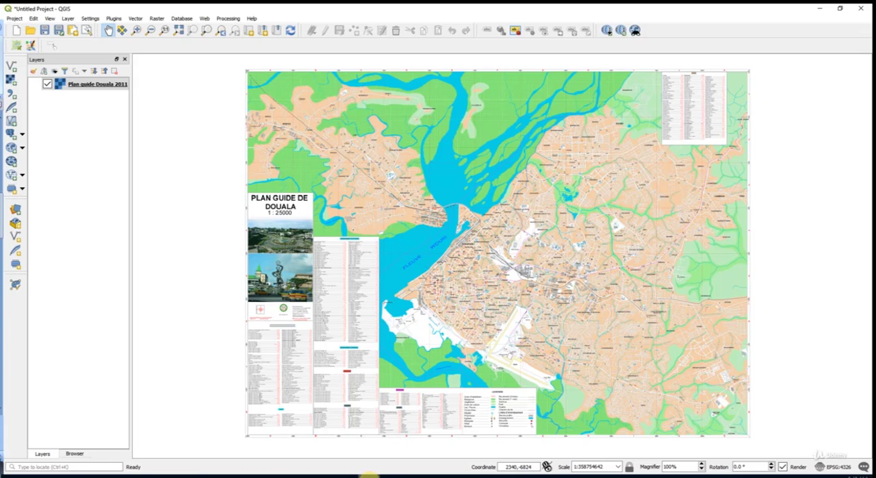
{"action": "mouse_move", "coordinate": [367, 474]}
{"action": "left_click", "coordinate": [308, 442]}
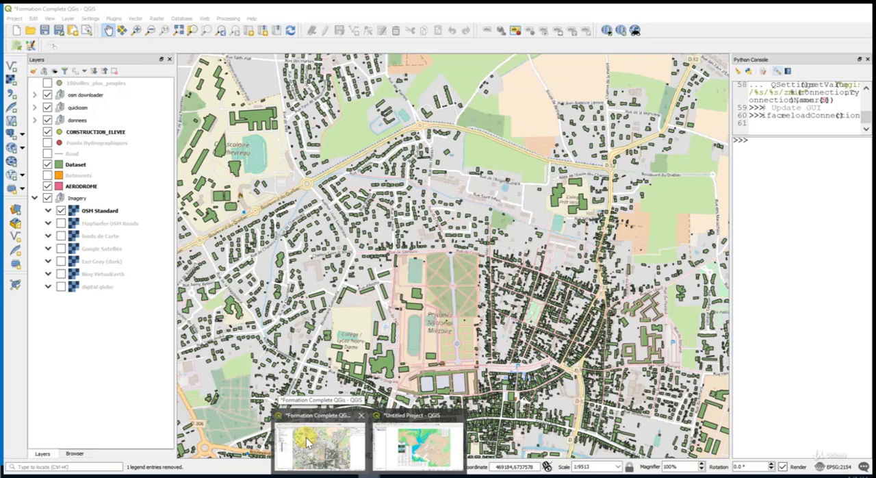
{"action": "mouse_move", "coordinate": [398, 449]}
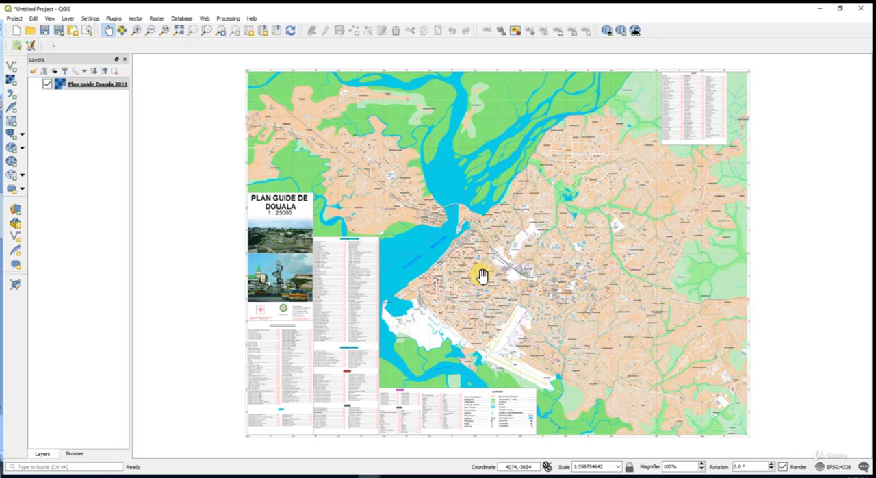
Step: Examine the grid lines and the coordinates printed along the edges of the Douala plan, around its upper-left corner
{"action": "left_click", "coordinate": [250, 36]}
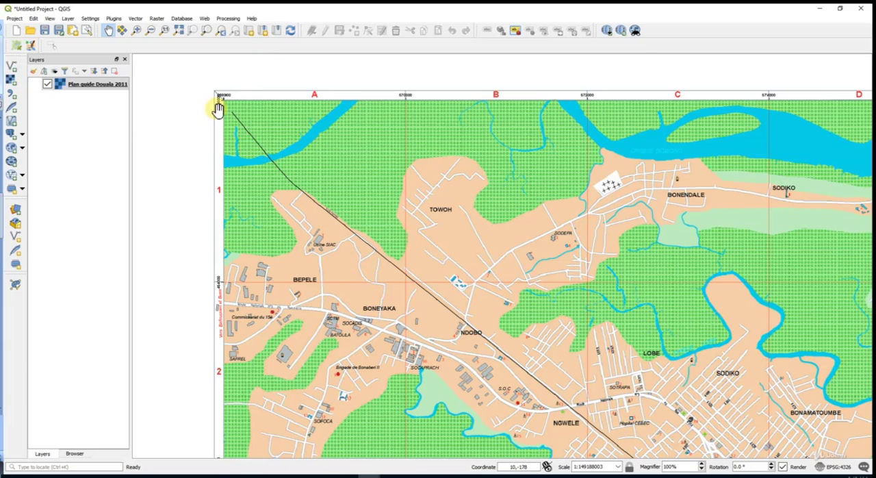
{"action": "scroll", "coordinate": [225, 114], "scroll_direction": "up", "scroll_amount": 2}
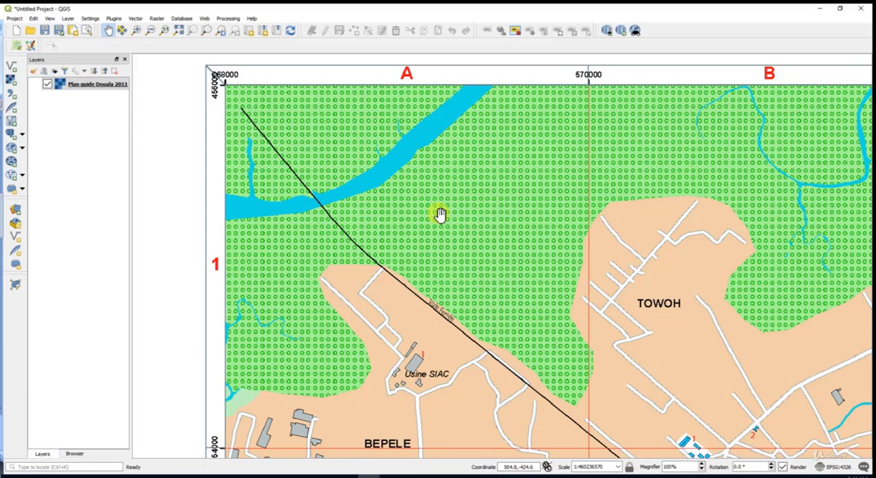
{"action": "scroll", "coordinate": [440, 207], "scroll_direction": "down", "scroll_amount": 1}
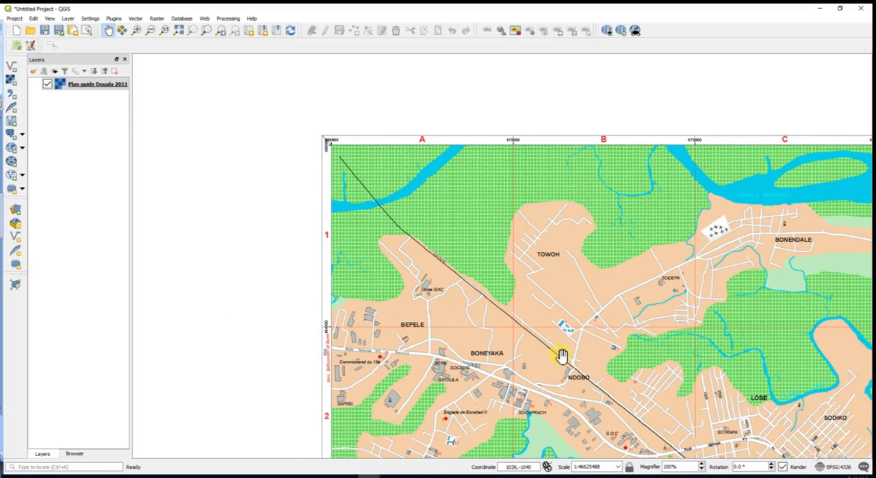
{"action": "left_click_drag", "start_coordinate": [561, 358], "coordinate": [448, 309]}
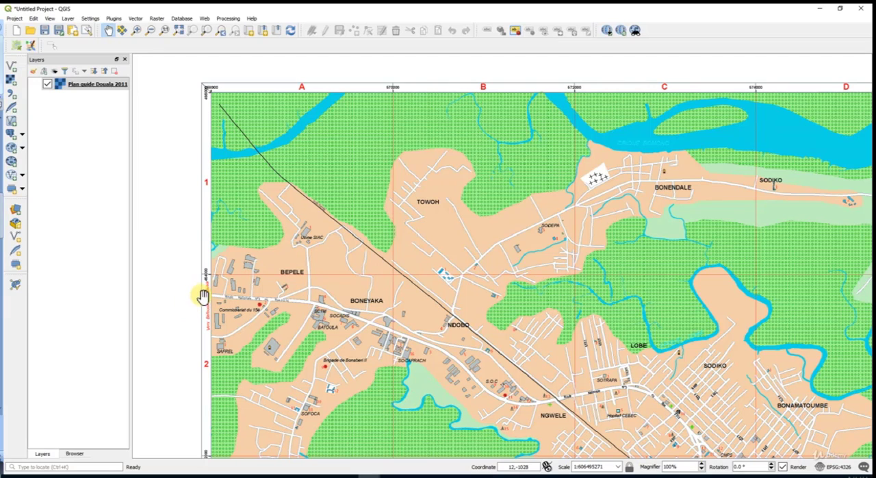
{"action": "scroll", "coordinate": [596, 333], "scroll_direction": "down", "scroll_amount": 5}
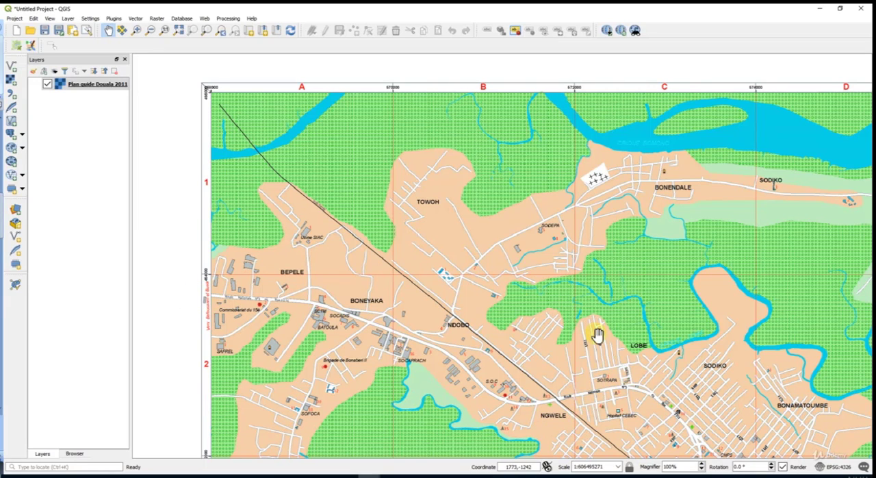
{"action": "left_click_drag", "start_coordinate": [522, 295], "coordinate": [372, 170]}
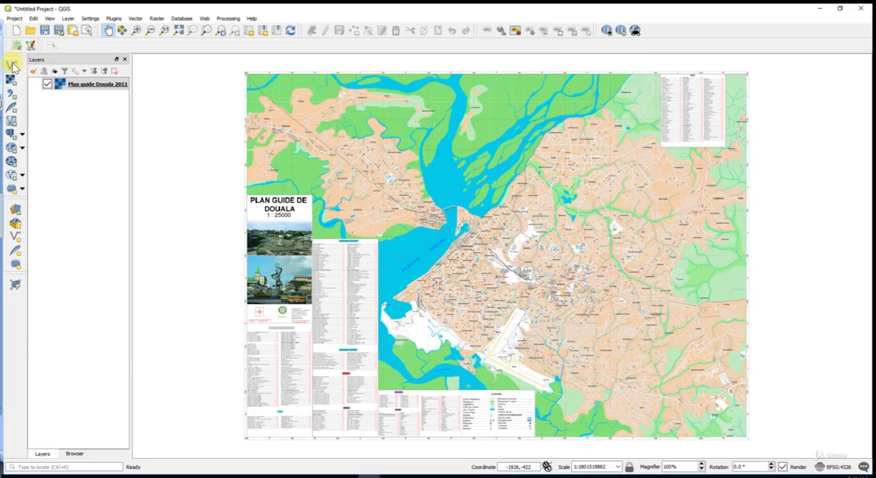
Step: Add the shapefile Voiri Douala.shp from the Data\Raster folder as a vector layer and close the data source manager
{"action": "left_click", "coordinate": [16, 209]}
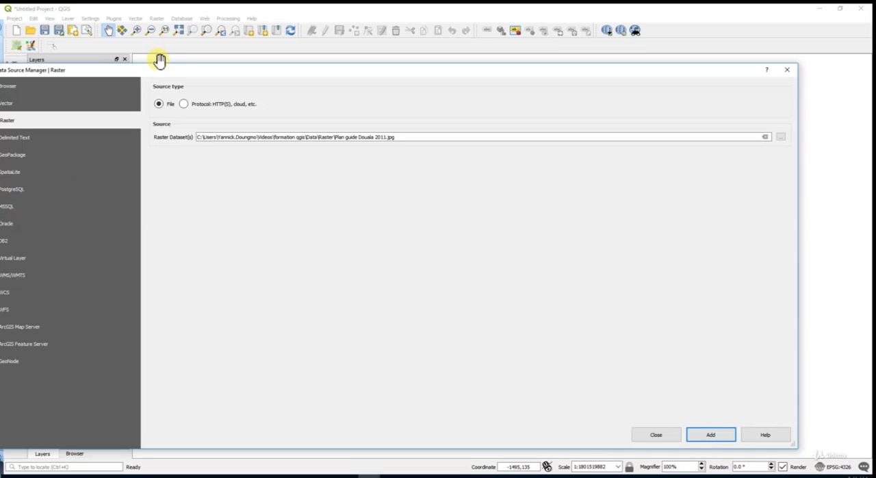
{"action": "left_click_drag", "start_coordinate": [170, 69], "coordinate": [266, 44]}
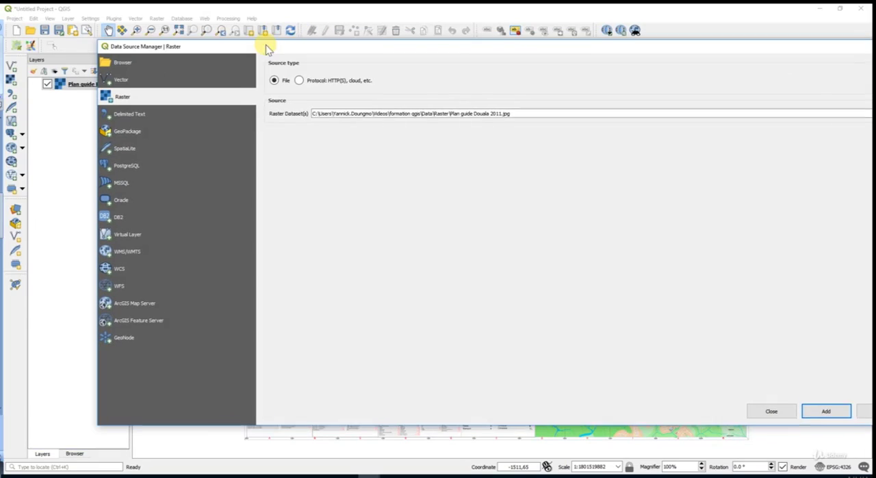
{"action": "left_click", "coordinate": [138, 80]}
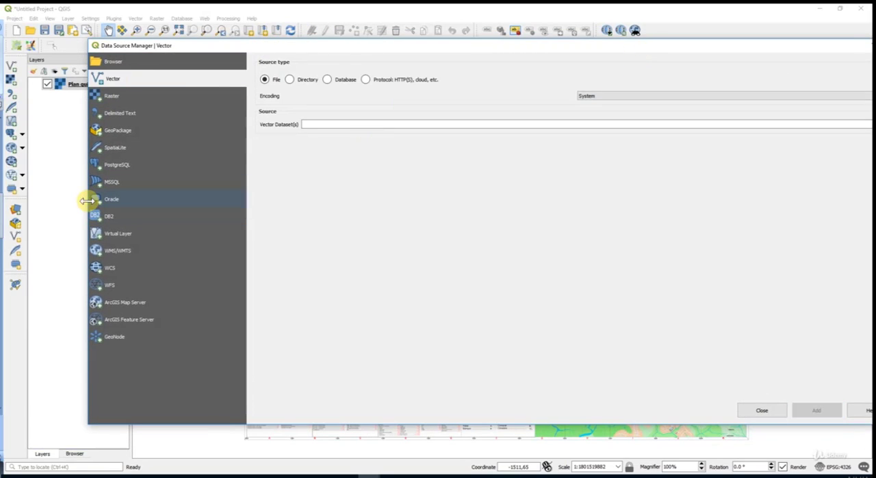
{"action": "left_click_drag", "start_coordinate": [86, 203], "coordinate": [291, 185]}
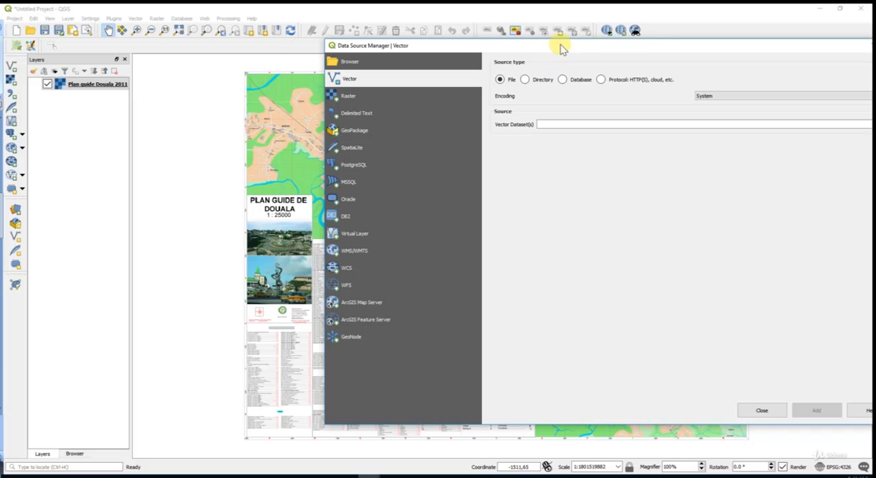
{"action": "left_click_drag", "start_coordinate": [556, 50], "coordinate": [404, 52]}
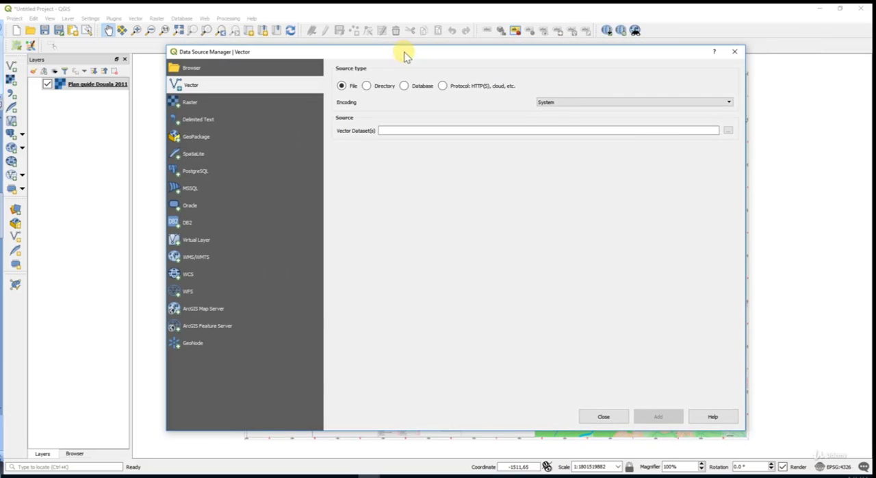
{"action": "left_click", "coordinate": [729, 131]}
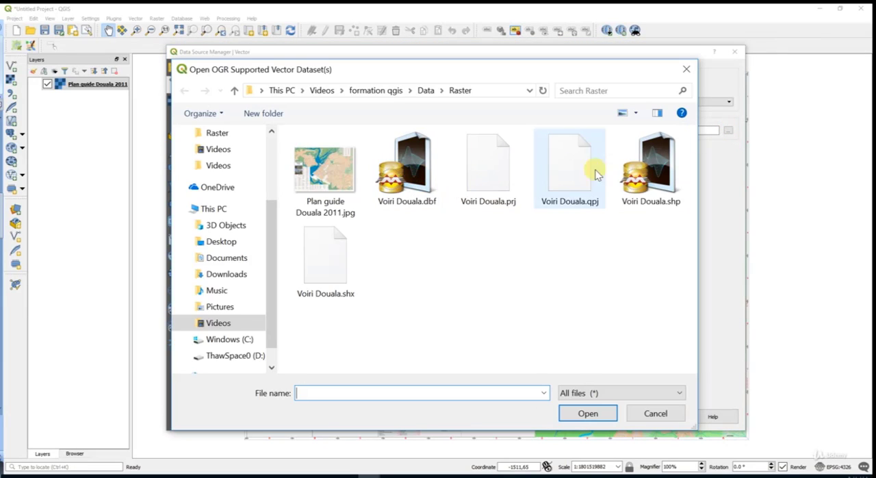
{"action": "left_click", "coordinate": [658, 173]}
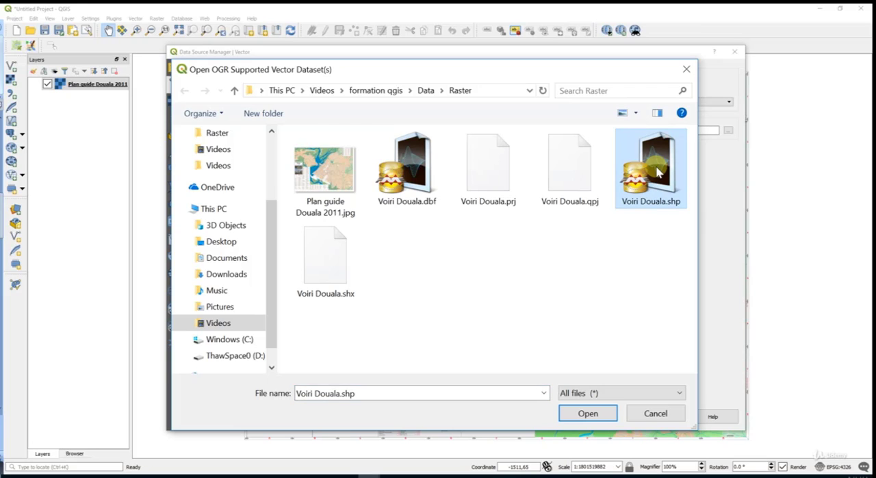
{"action": "left_click", "coordinate": [570, 415]}
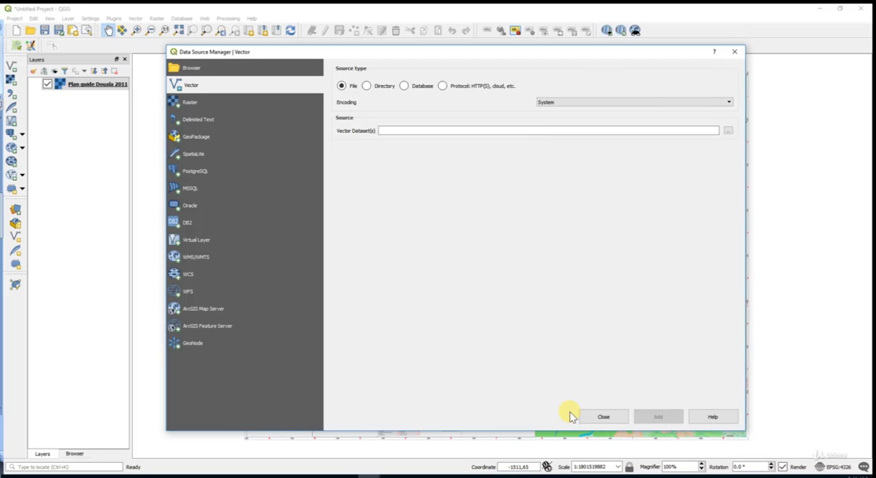
{"action": "left_click", "coordinate": [650, 418]}
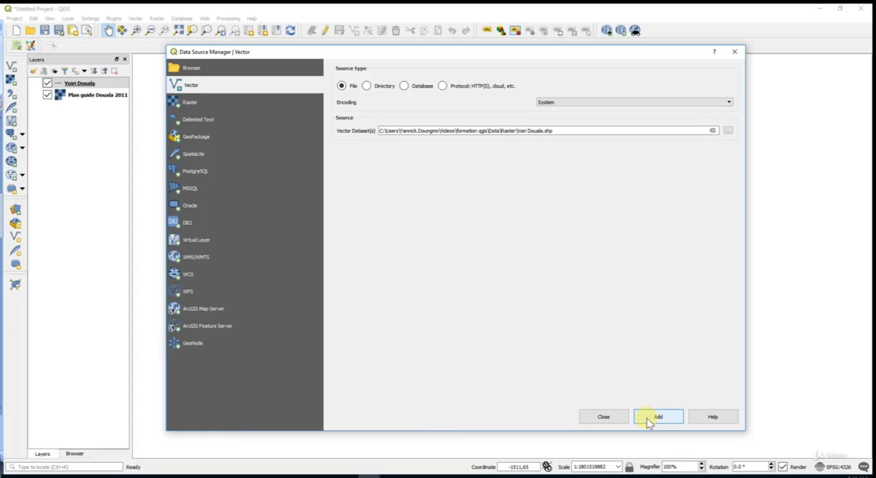
{"action": "left_click", "coordinate": [733, 53]}
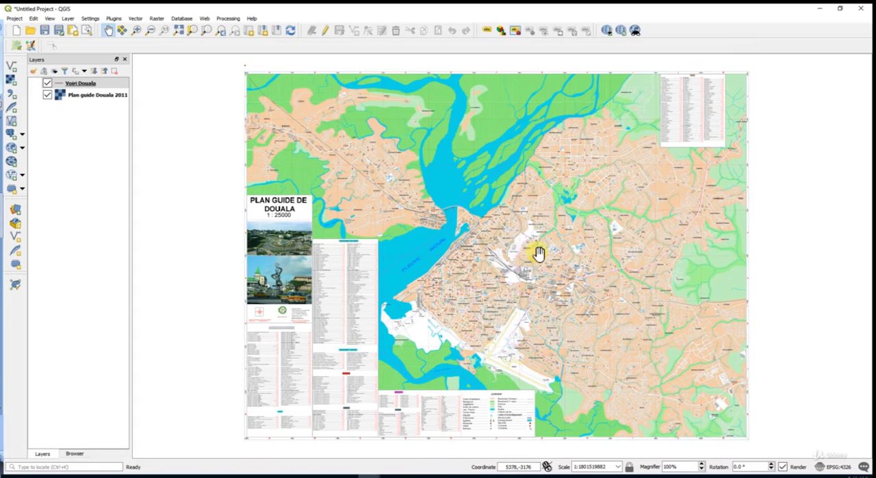
{"action": "left_click", "coordinate": [77, 95]}
{"action": "left_click_drag", "start_coordinate": [78, 95], "coordinate": [61, 86]}
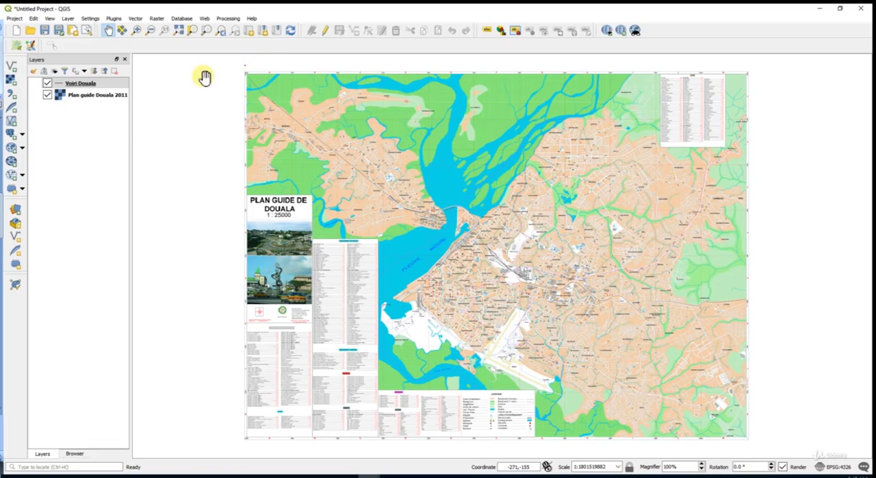
Step: Compare the location of the Voiri Douala roads with the plan by viewing the road layer's extent and the full map extent
{"action": "left_click", "coordinate": [48, 83]}
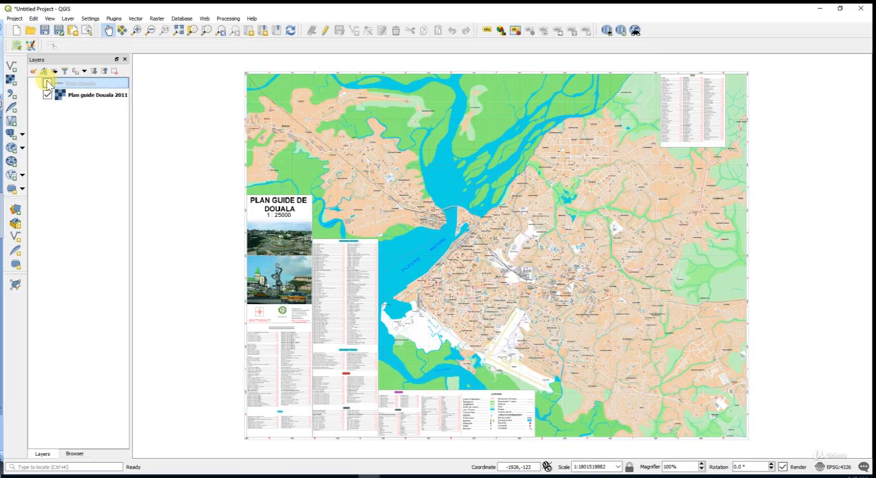
{"action": "left_click", "coordinate": [179, 31]}
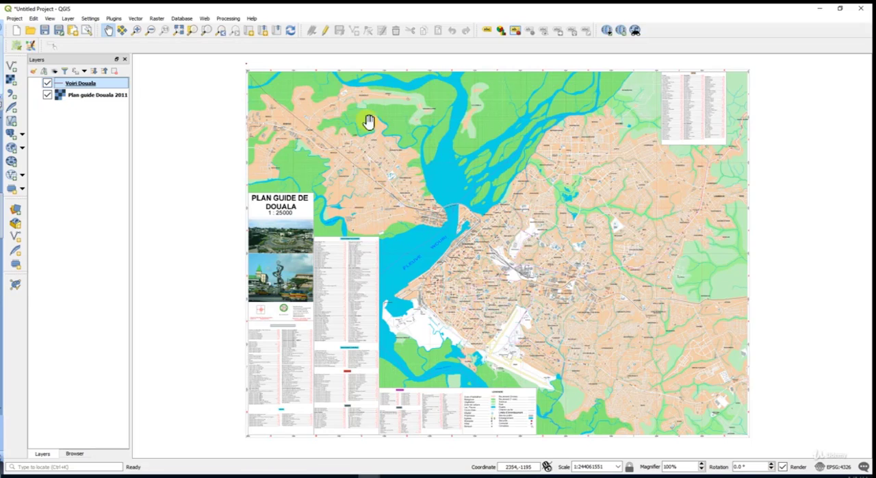
{"action": "right_click", "coordinate": [101, 84]}
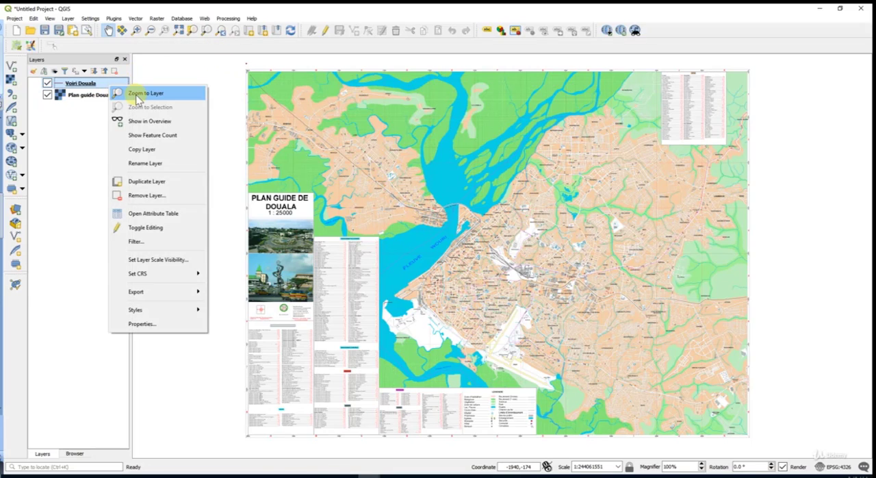
{"action": "left_click", "coordinate": [138, 91]}
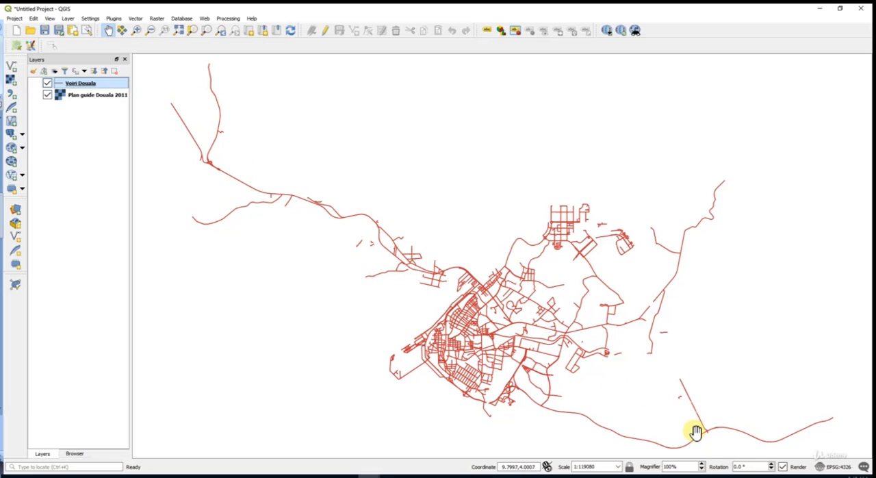
{"action": "left_click", "coordinate": [179, 31]}
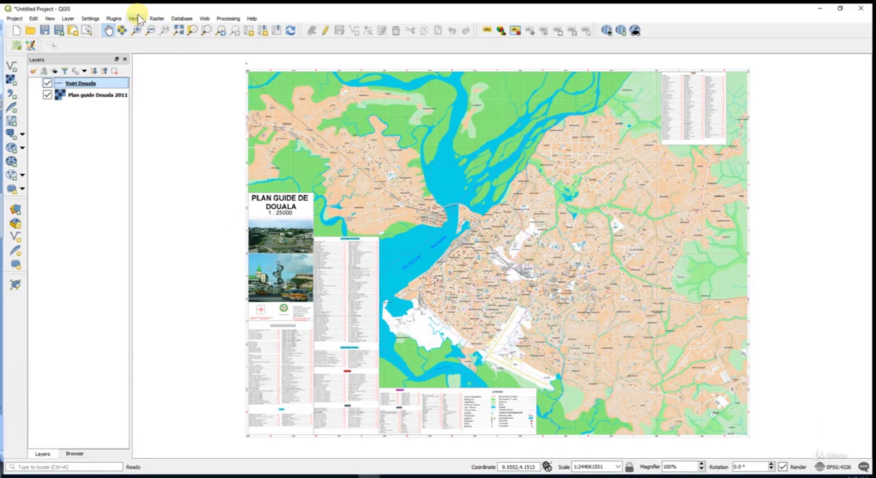
Step: Check the status and details of the Georeferencer GDAL plugin in the plugin manager and close the manager
{"action": "left_click", "coordinate": [116, 19]}
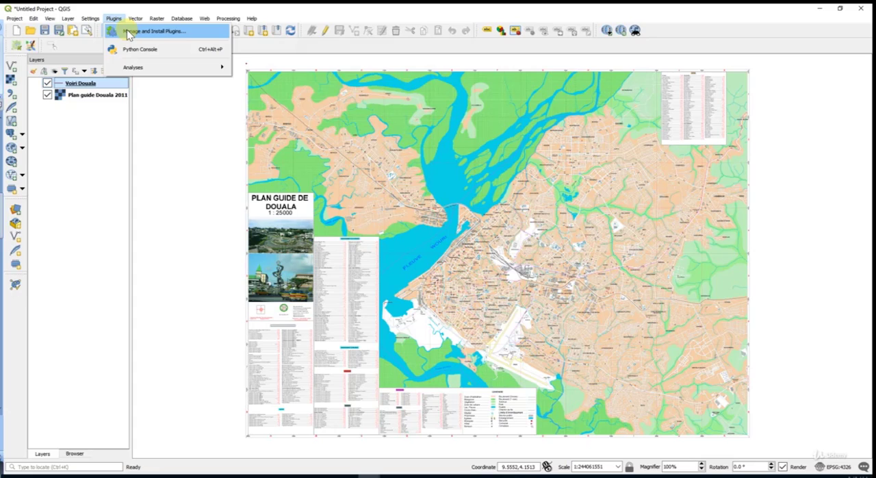
{"action": "left_click", "coordinate": [127, 32]}
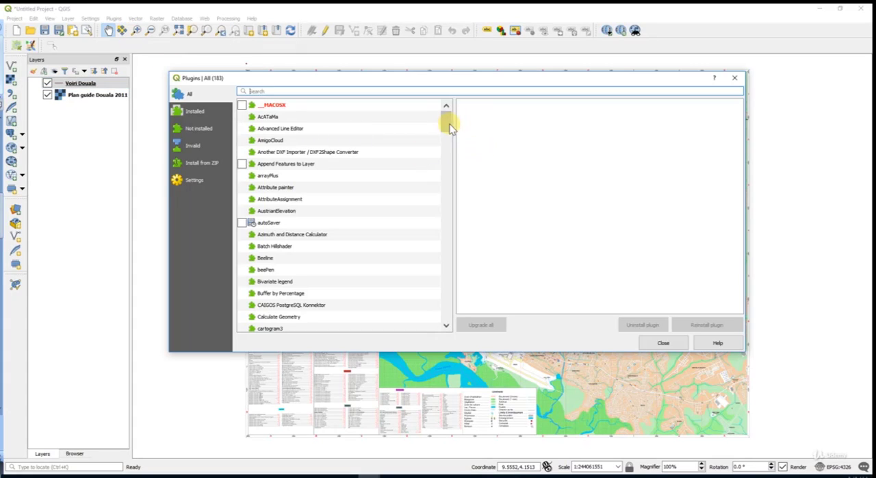
{"action": "left_click_drag", "start_coordinate": [447, 122], "coordinate": [449, 176]}
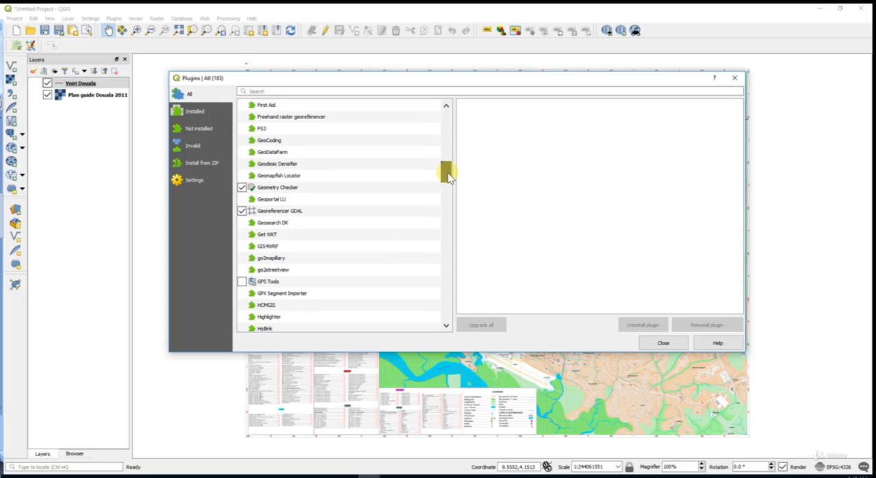
{"action": "left_click", "coordinate": [268, 213]}
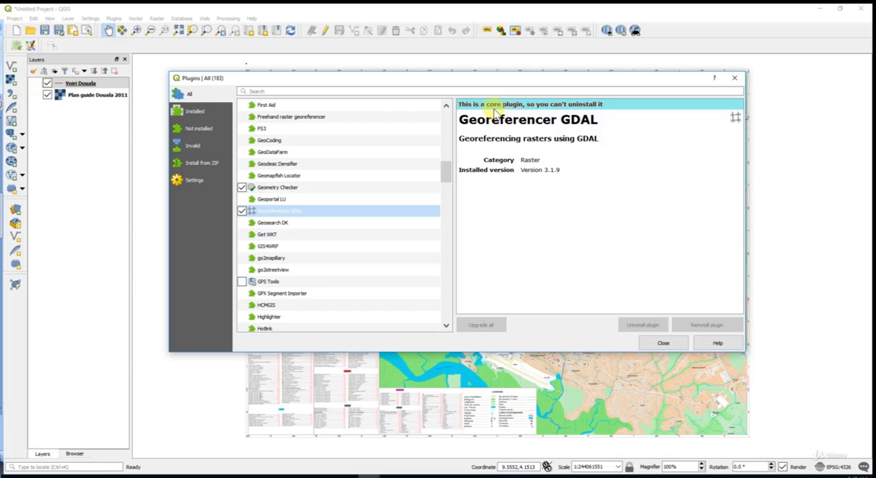
{"action": "left_click_drag", "start_coordinate": [487, 105], "coordinate": [517, 108]}
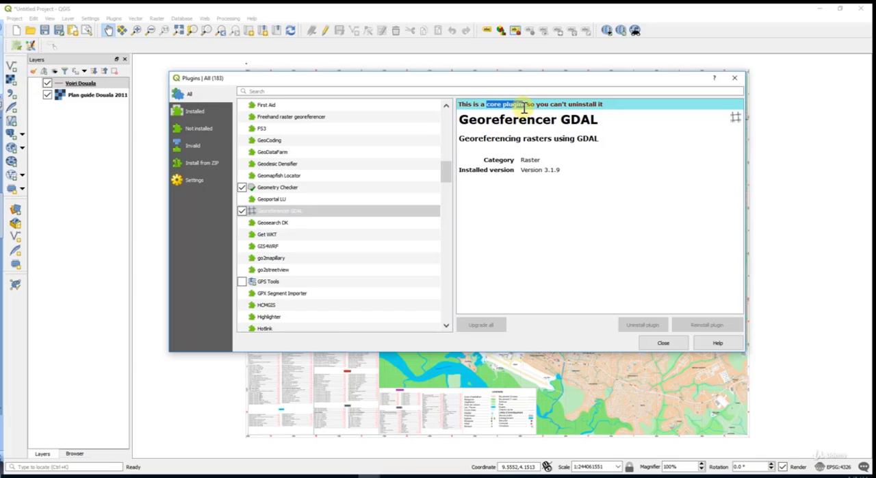
{"action": "left_click", "coordinate": [736, 80]}
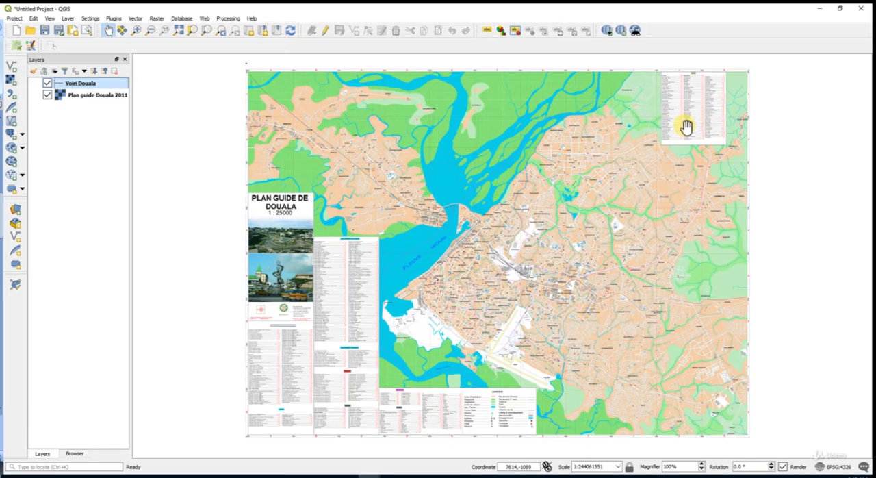
Step: Inspect the upper-left corner of the Douala plan with its printed coordinates and return to the full map extent
{"action": "scroll", "coordinate": [243, 58], "scroll_direction": "up", "scroll_amount": 1}
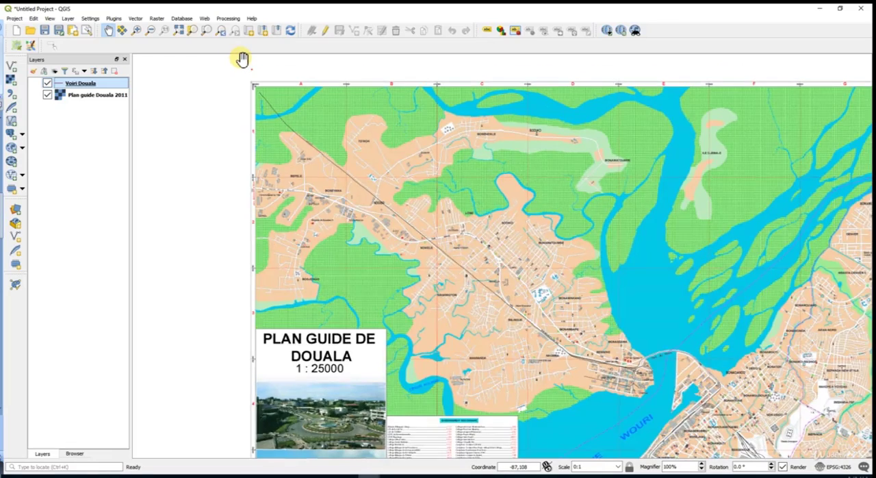
{"action": "scroll", "coordinate": [243, 59], "scroll_direction": "up", "scroll_amount": 1}
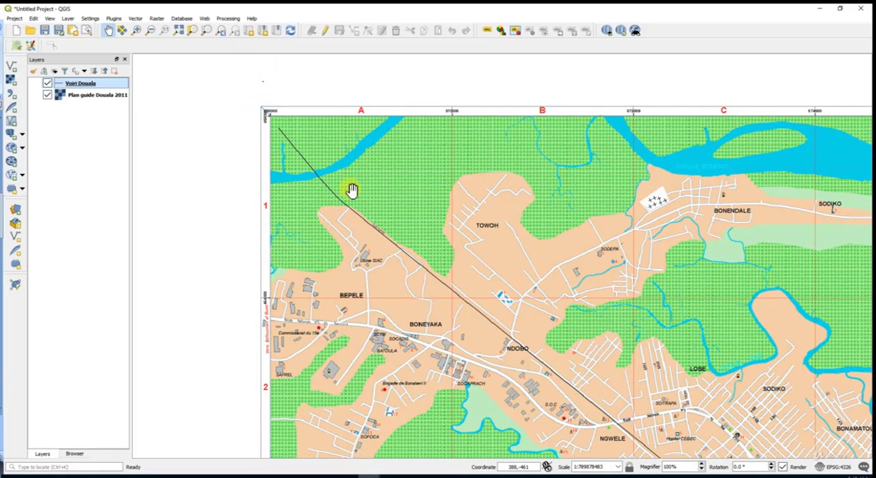
{"action": "scroll", "coordinate": [352, 189], "scroll_direction": "down", "scroll_amount": 1}
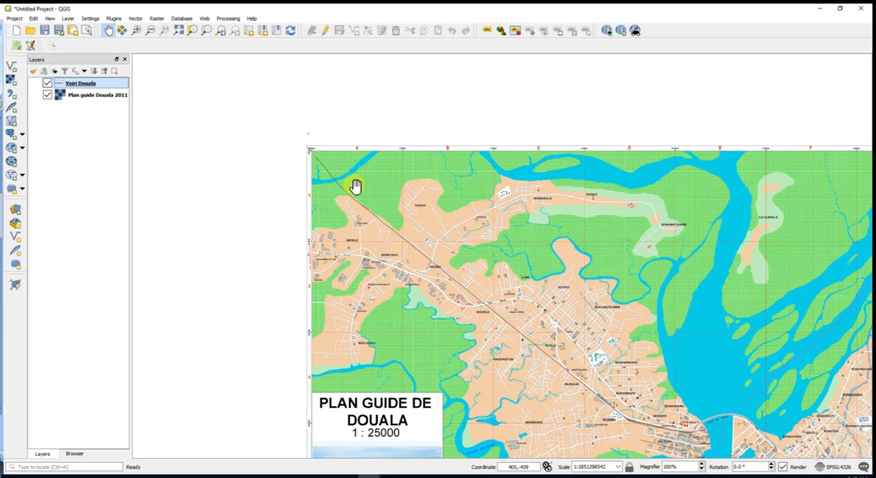
{"action": "scroll", "coordinate": [313, 133], "scroll_direction": "up", "scroll_amount": 4}
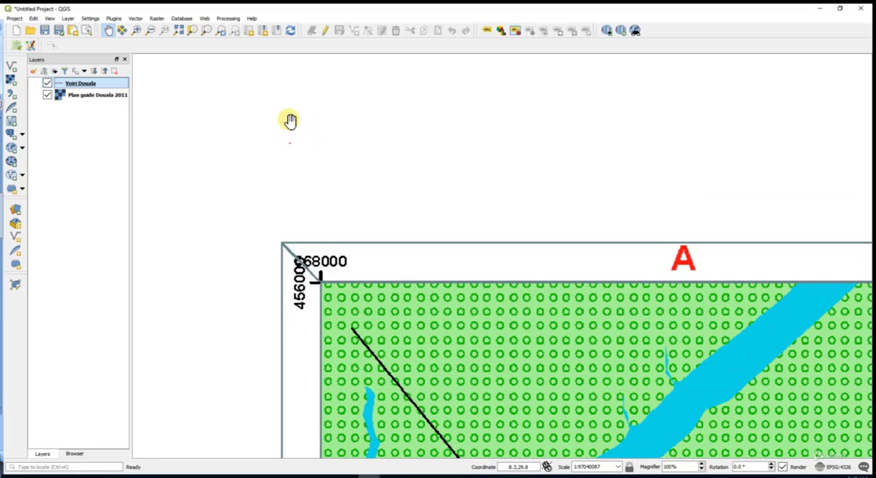
{"action": "left_click", "coordinate": [178, 29]}
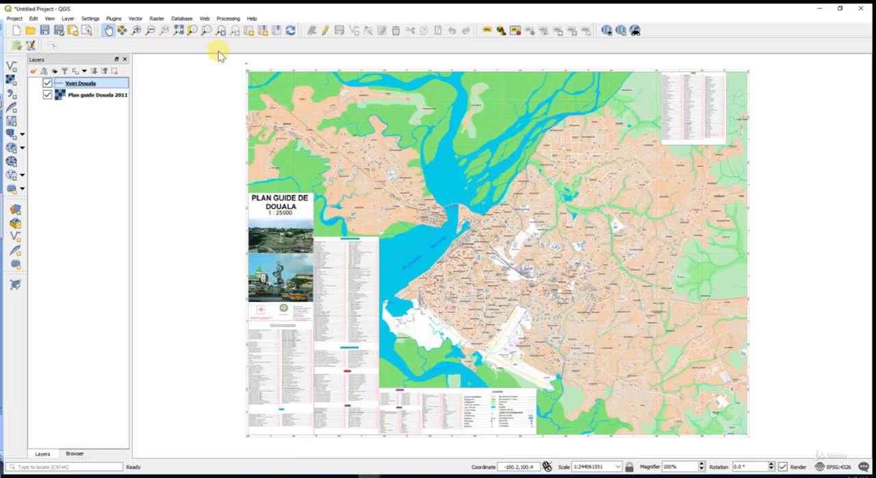